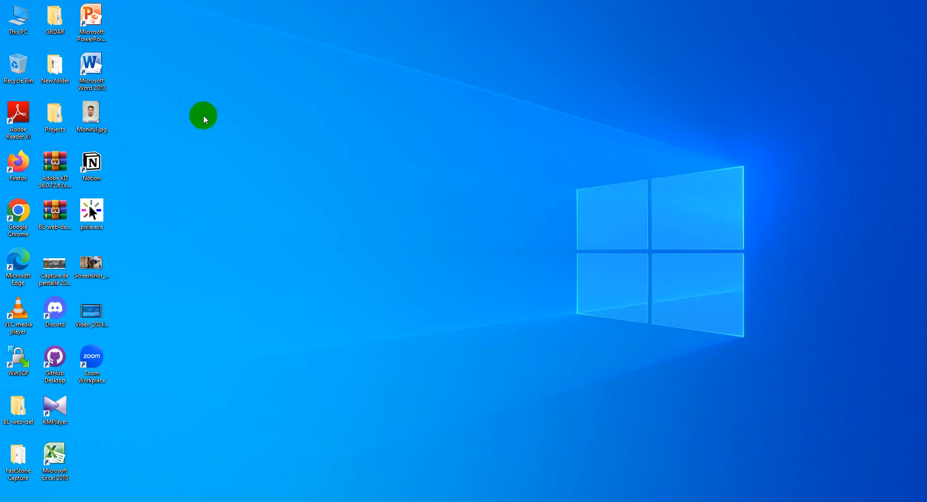
Switch to Chrome and search the web for "google fonts" to reach the Google Fonts site.
{"action": "left_click", "coordinate": [175, 0]}
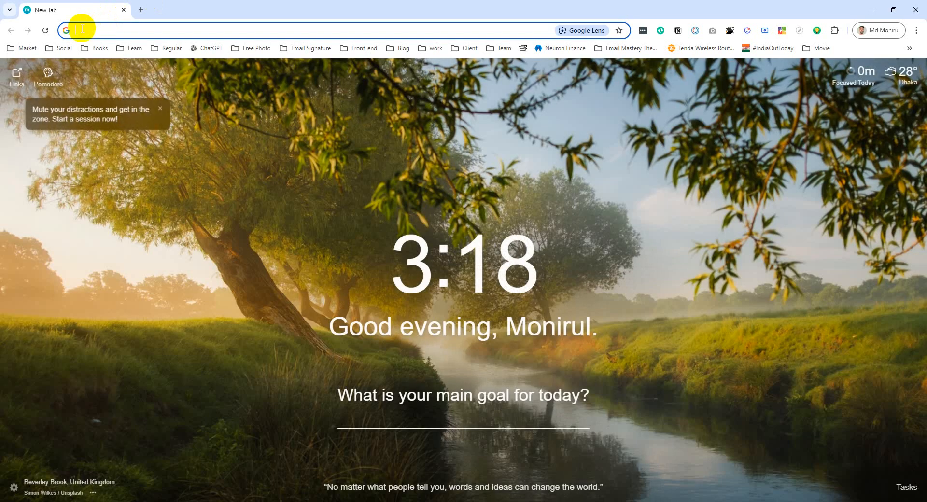
{"action": "left_click", "coordinate": [82, 30]}
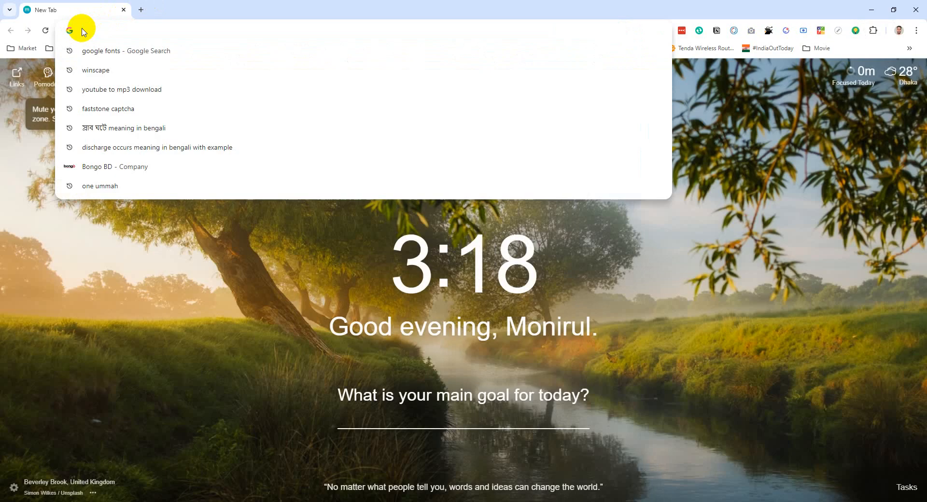
{"action": "type", "text": "goo"}
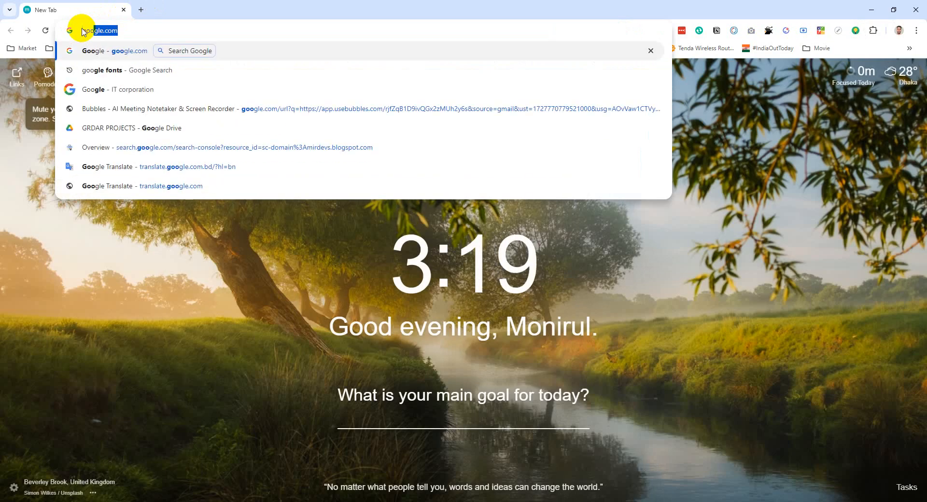
{"action": "type", "text": "gle"}
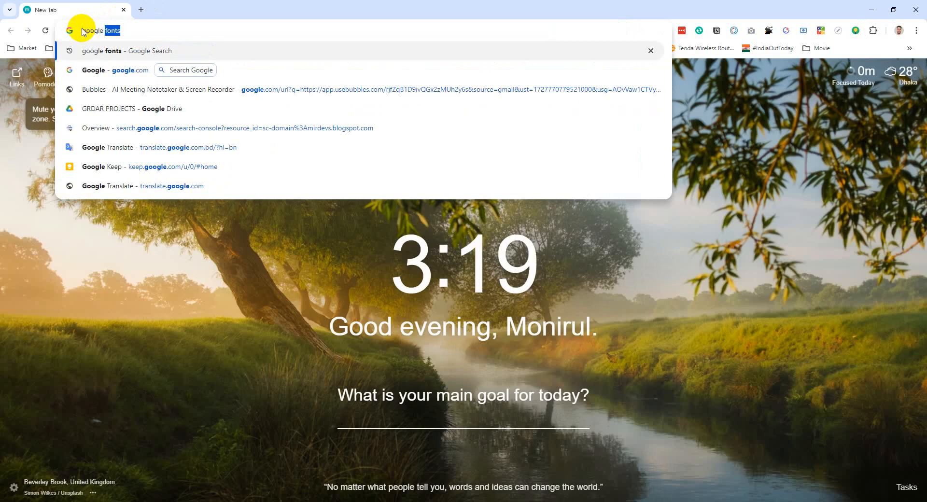
{"action": "key", "text": "Return"}
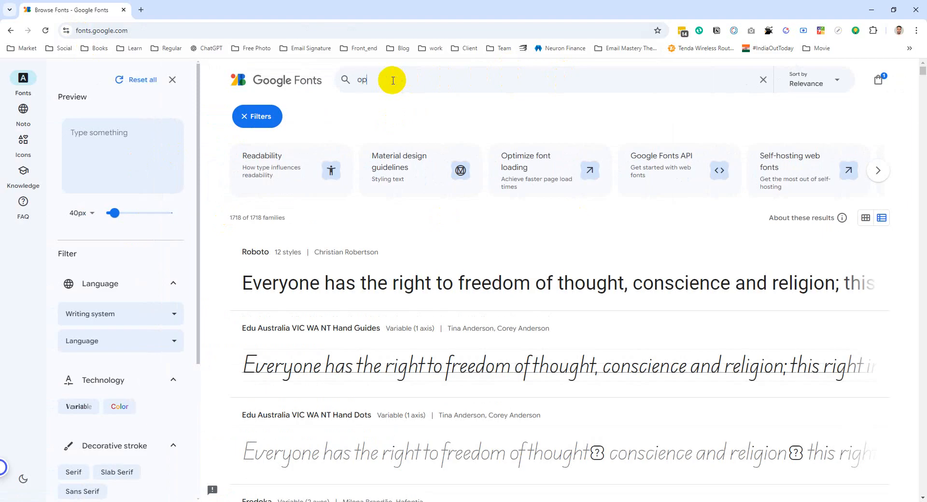
Search Google Fonts for "open", choose the Open Sans family and download it.
{"action": "type", "text": "en"}
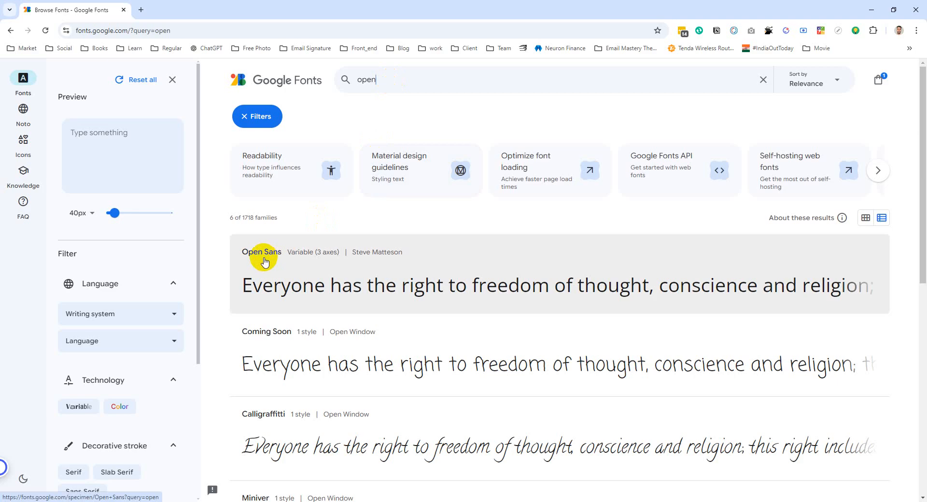
{"action": "left_click", "coordinate": [265, 261]}
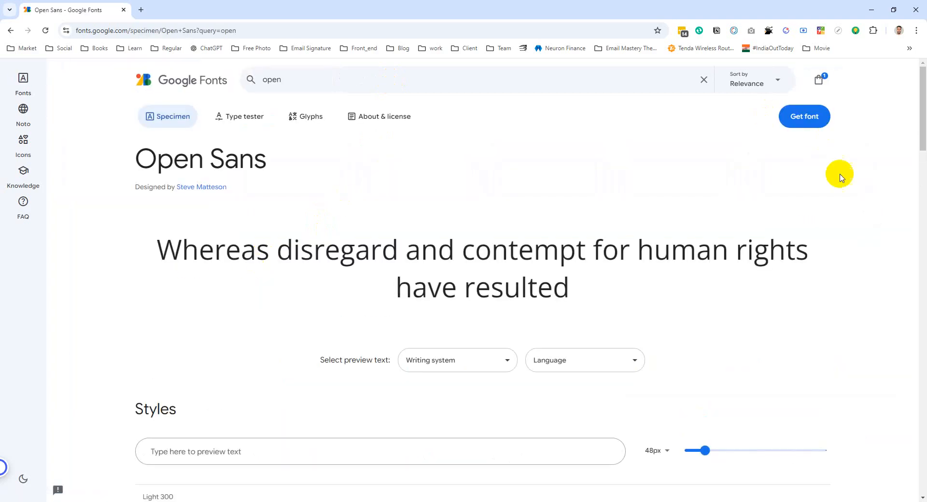
{"action": "left_click", "coordinate": [803, 119]}
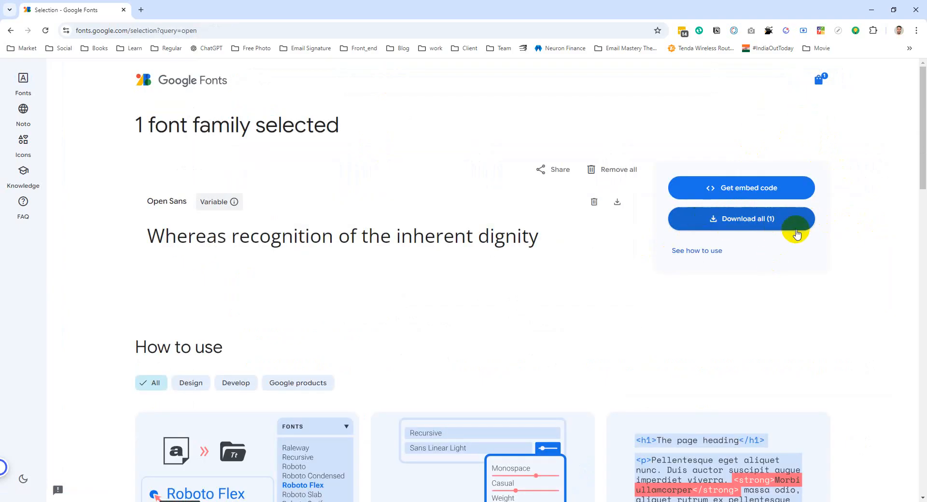
{"action": "left_click", "coordinate": [730, 221]}
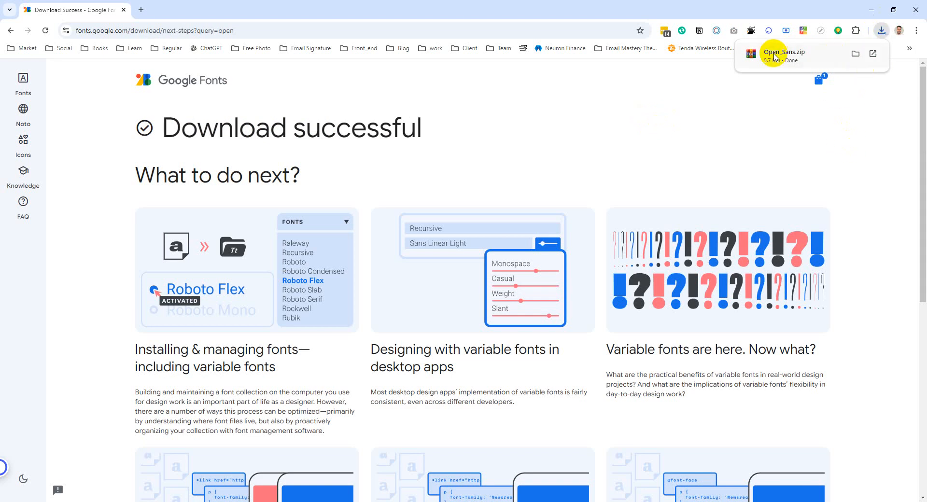
Show the downloaded Open_Sans.zip in its Downloads folder, maximize that window and refresh the file list.
{"action": "left_click", "coordinate": [854, 55]}
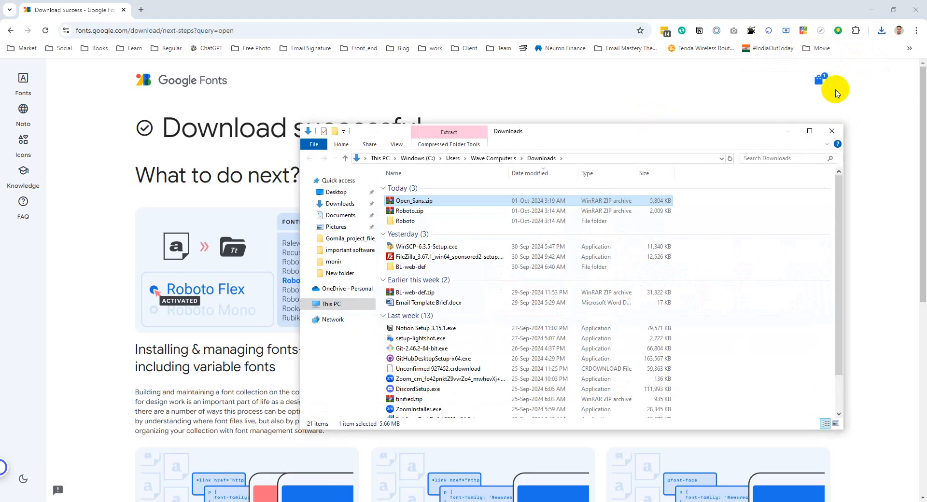
{"action": "left_click", "coordinate": [808, 131]}
{"action": "right_click", "coordinate": [551, 228]}
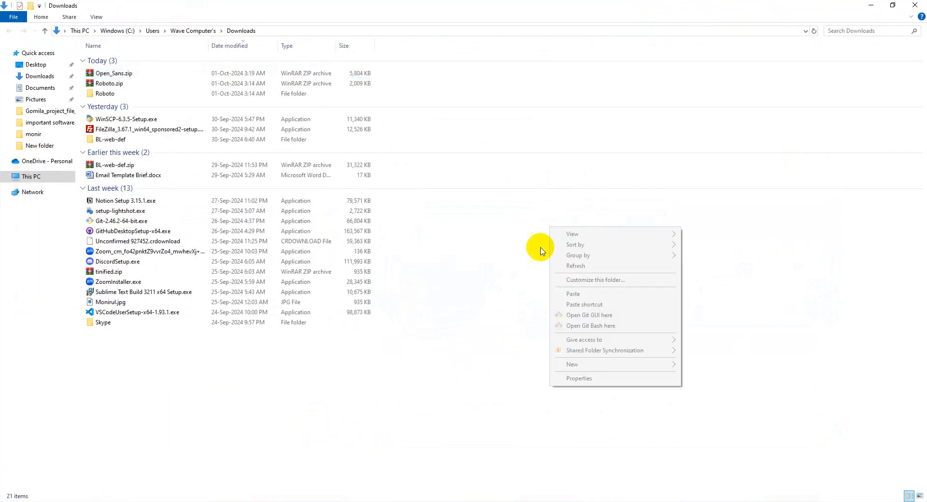
{"action": "left_click", "coordinate": [575, 266]}
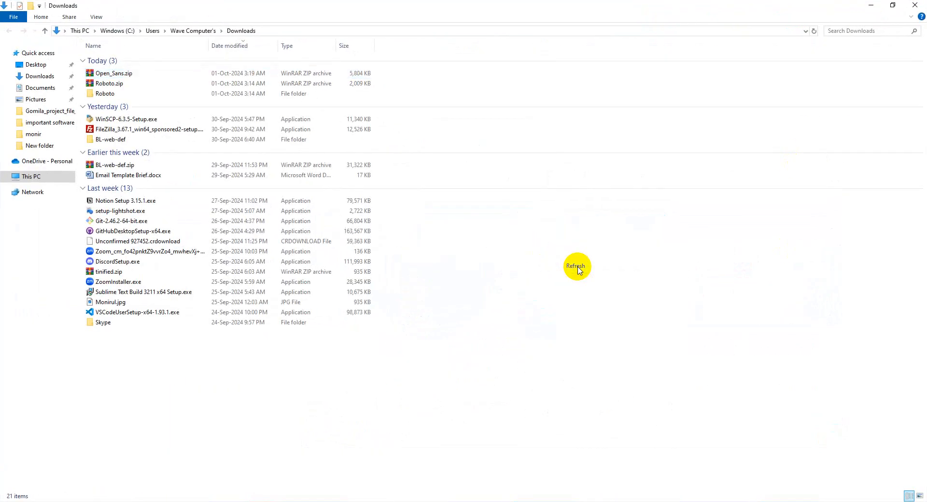
Extract Open_Sans.zip into an Open_Sans folder inside Downloads, keeping the default extraction options.
{"action": "left_click", "coordinate": [134, 76]}
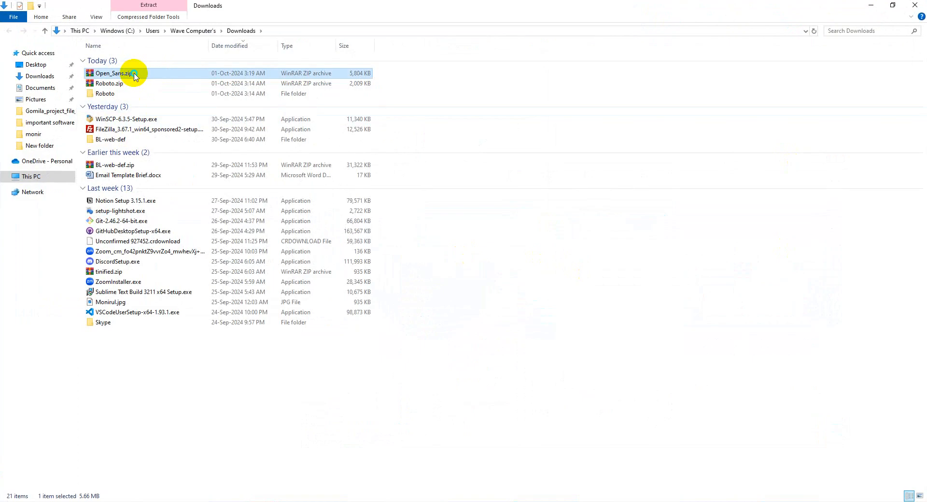
{"action": "right_click", "coordinate": [134, 76]}
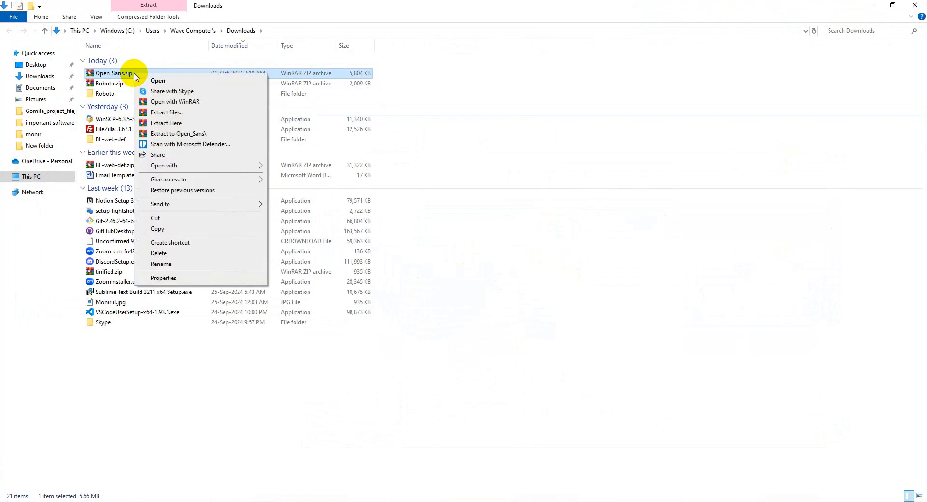
{"action": "left_click", "coordinate": [175, 116]}
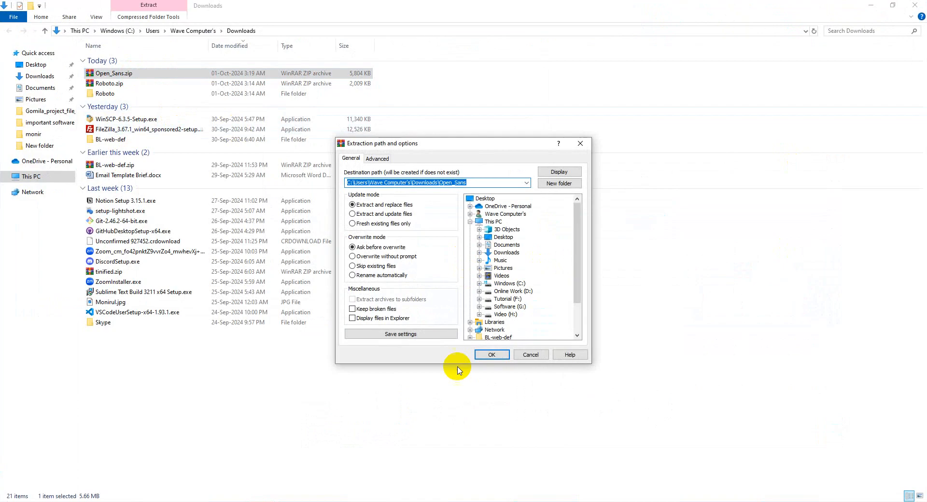
{"action": "left_click", "coordinate": [496, 357]}
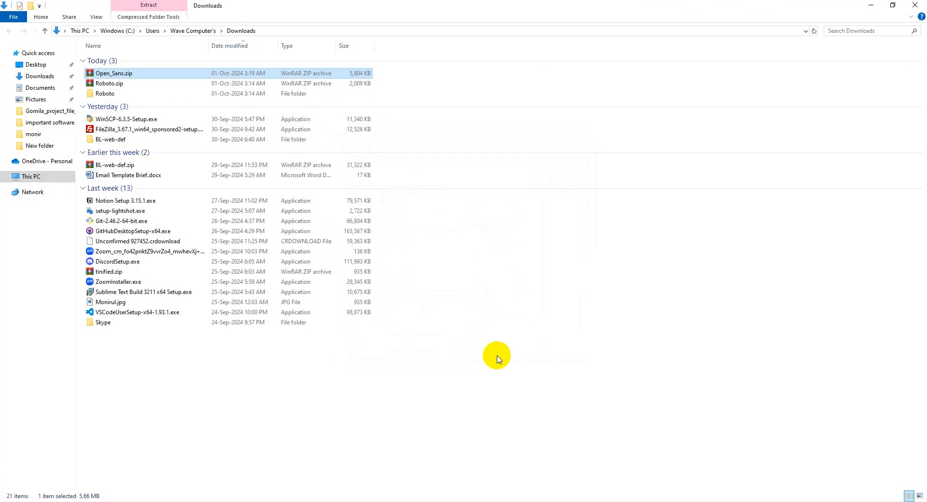
{"action": "left_click", "coordinate": [507, 308]}
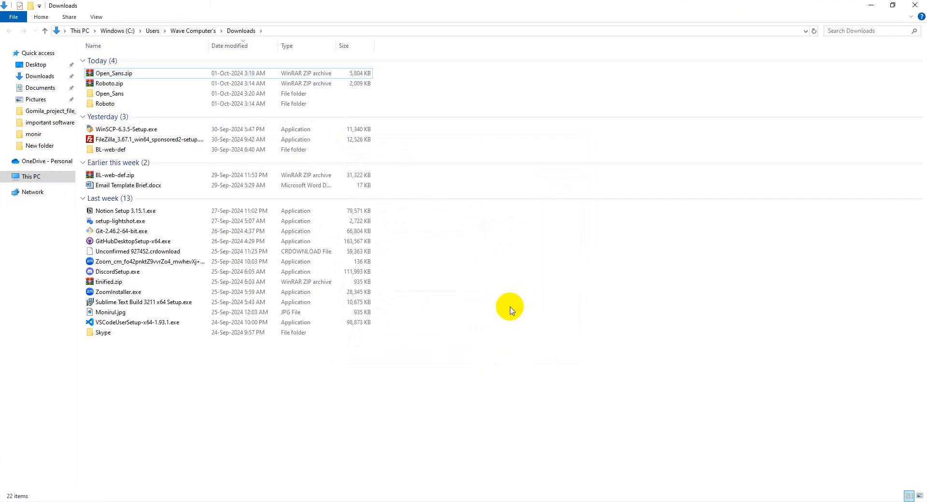
Open the static subfolder inside the extracted Open_Sans folder.
{"action": "double_click", "coordinate": [116, 94]}
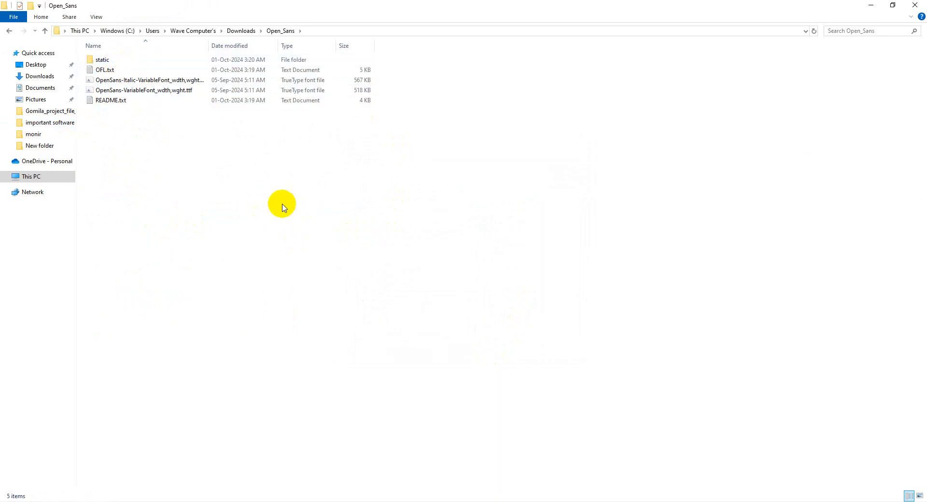
{"action": "double_click", "coordinate": [121, 59]}
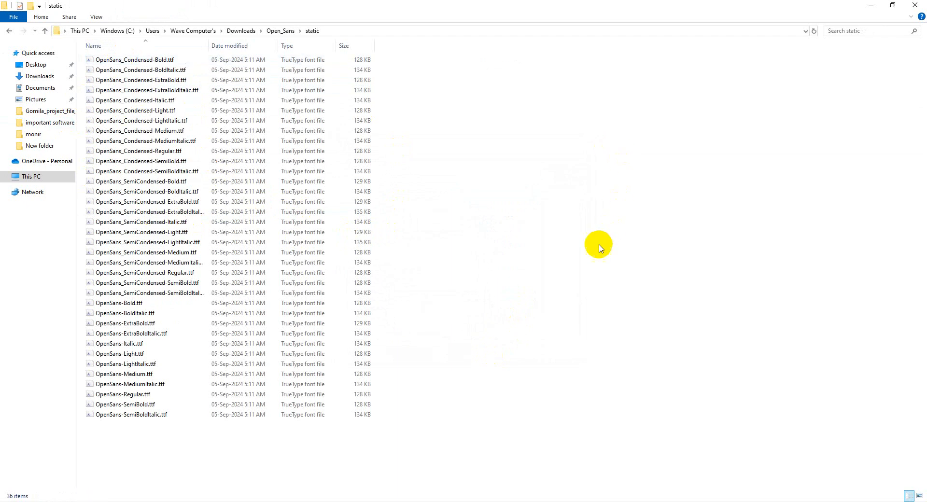
{"action": "left_click", "coordinate": [45, 31]}
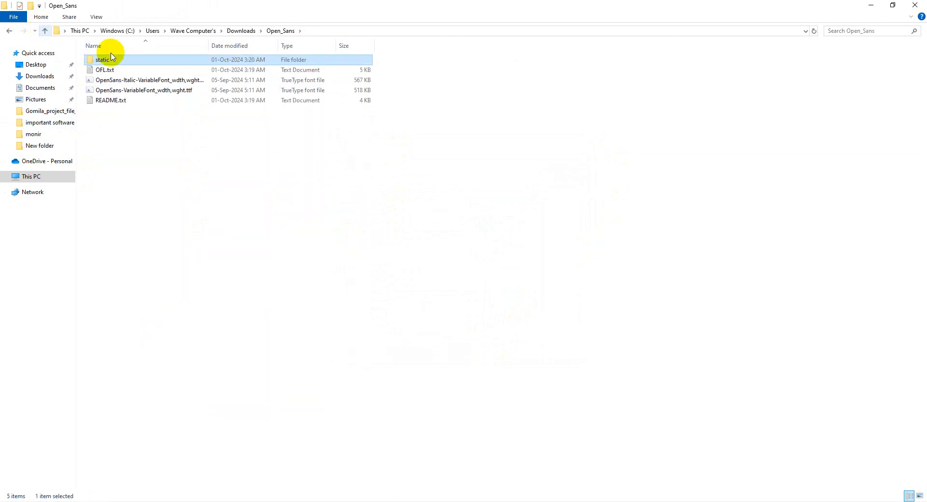
{"action": "double_click", "coordinate": [103, 62]}
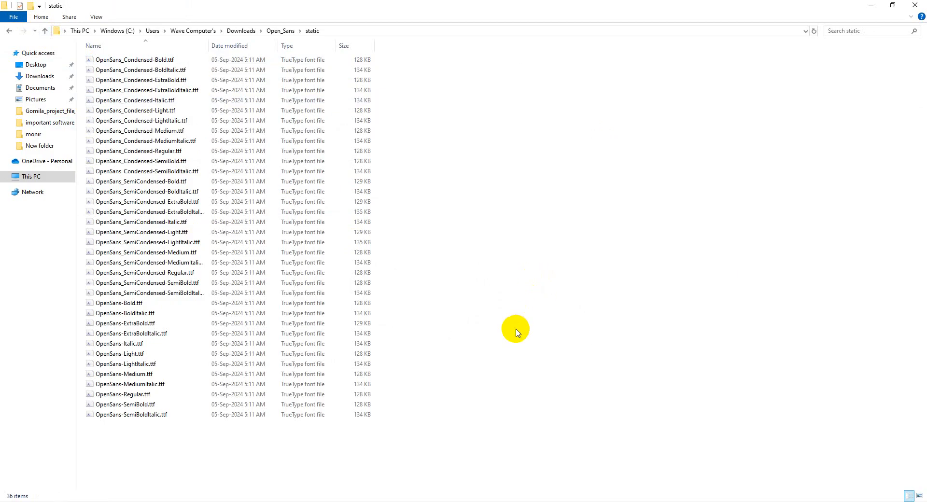
{"action": "key", "text": "ctrl+a"}
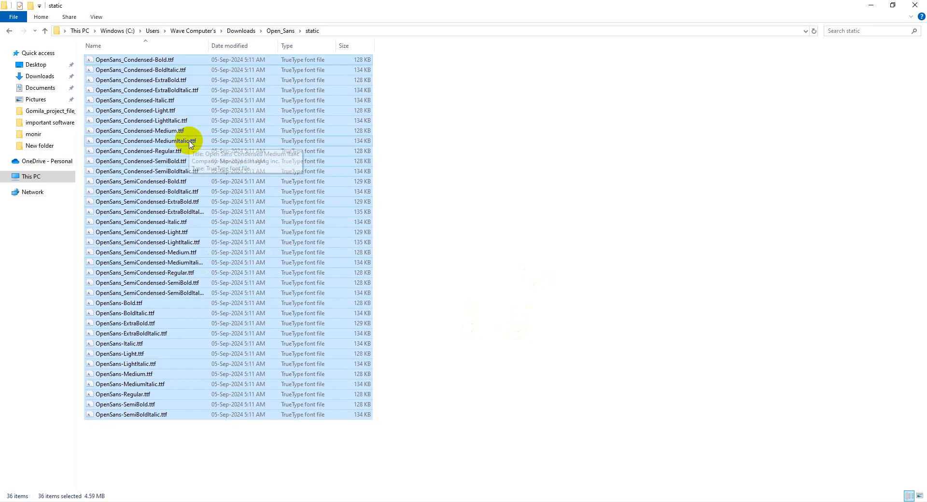
{"action": "right_click", "coordinate": [213, 133]}
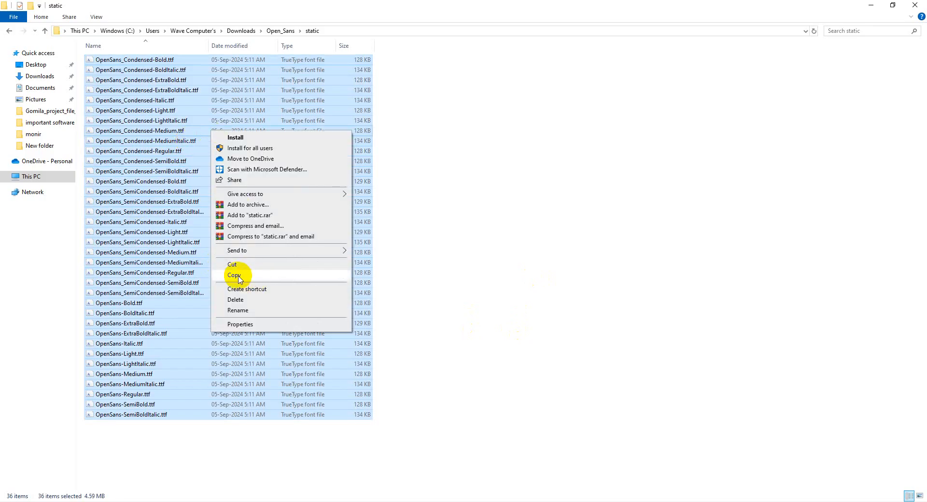
{"action": "left_click", "coordinate": [530, 213]}
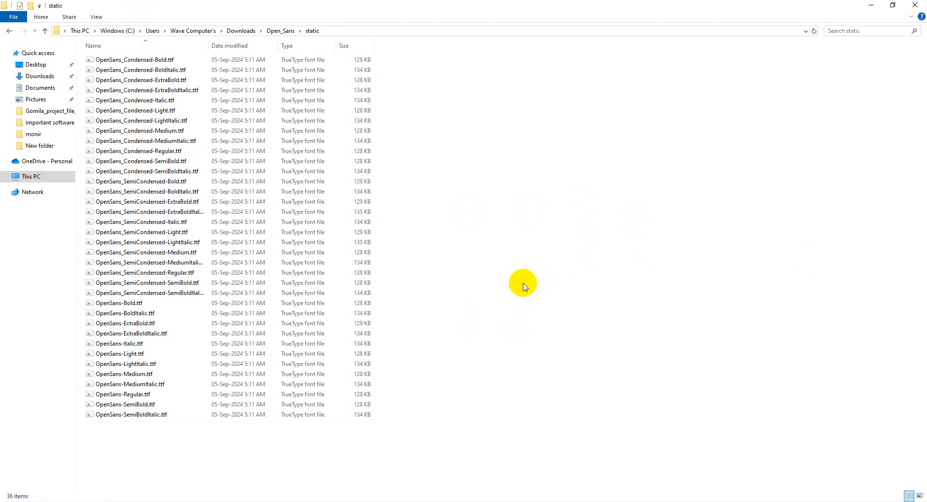
Copy all the Open Sans TTF files in the static folder to the clipboard.
{"action": "key", "text": "ctrl+a"}
{"action": "right_click", "coordinate": [182, 130]}
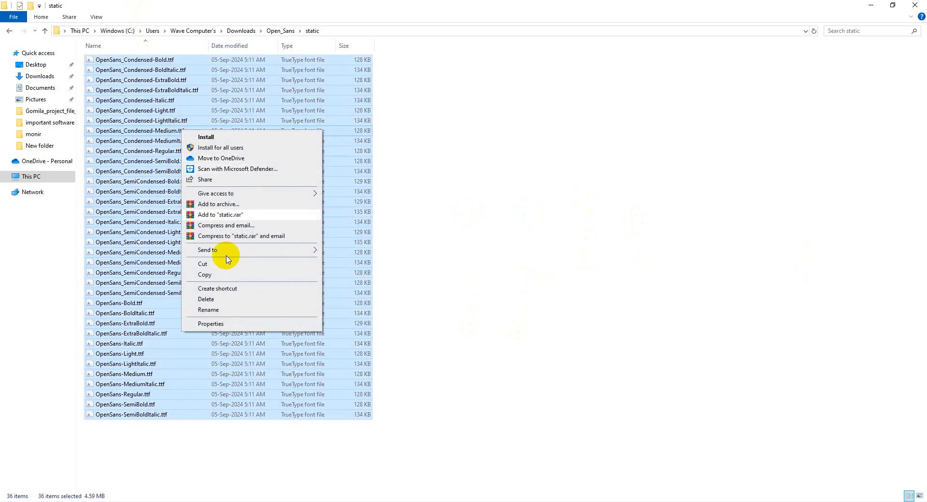
{"action": "left_click", "coordinate": [204, 275]}
{"action": "left_click", "coordinate": [574, 235]}
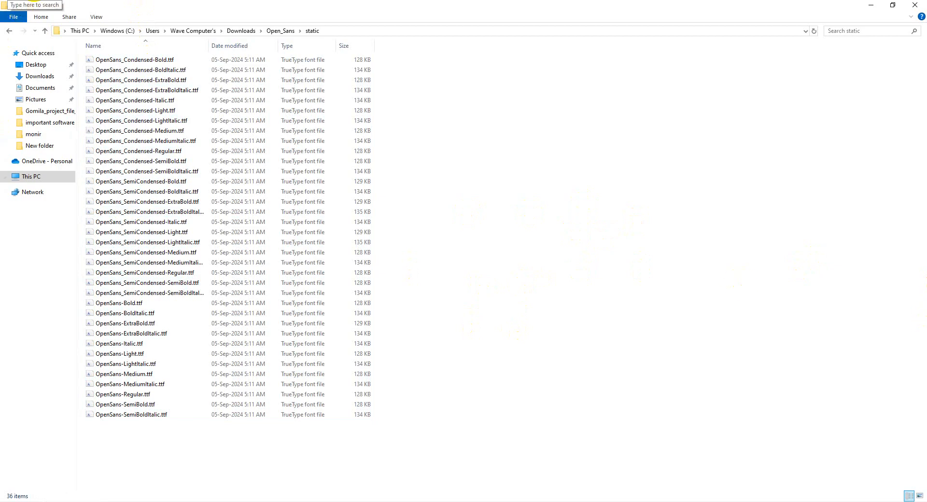
Search Windows for "contr" and open Control Panel.
{"action": "left_click", "coordinate": [34, 0]}
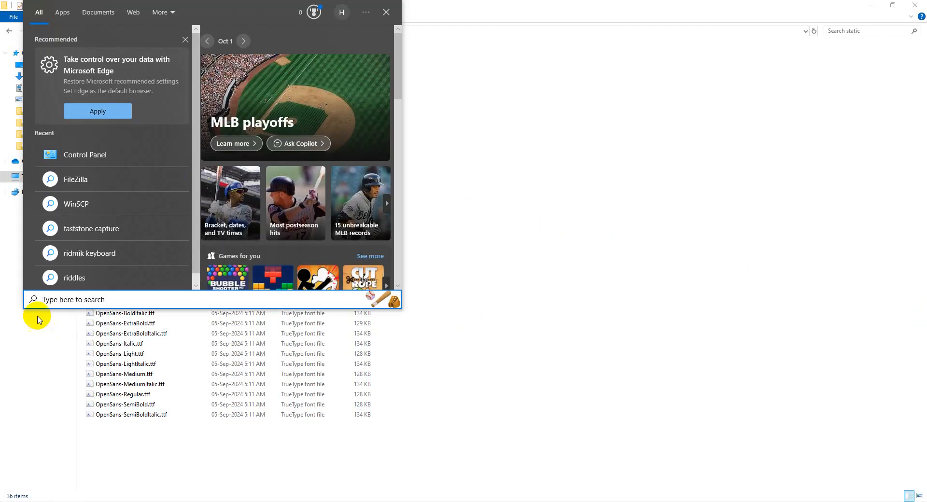
{"action": "type", "text": "c"}
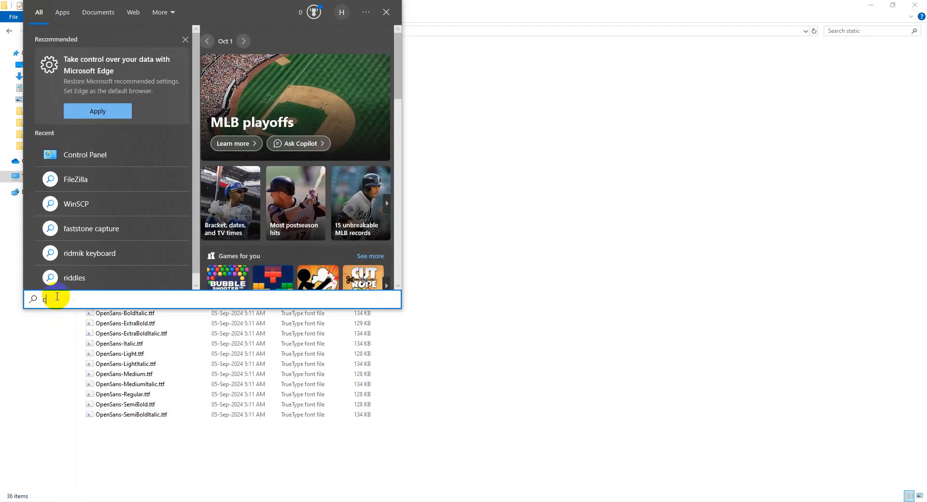
{"action": "type", "text": "ontr"}
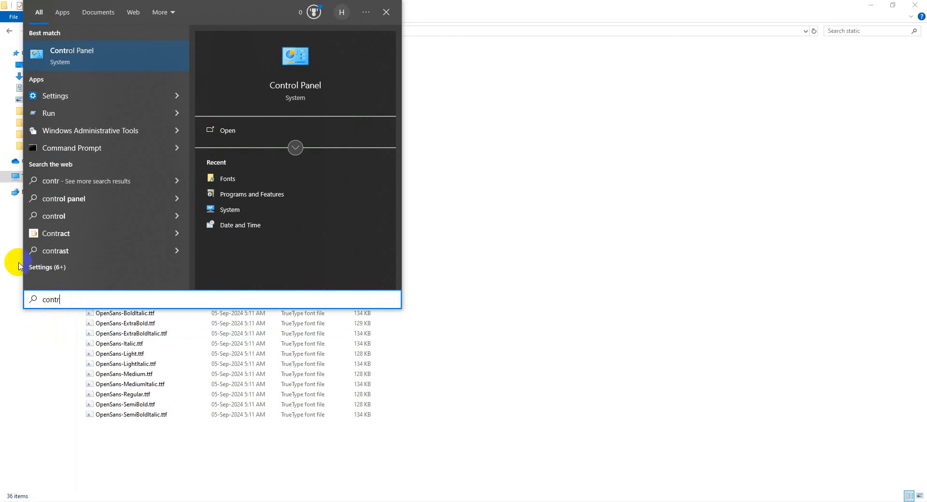
{"action": "left_click", "coordinate": [106, 56]}
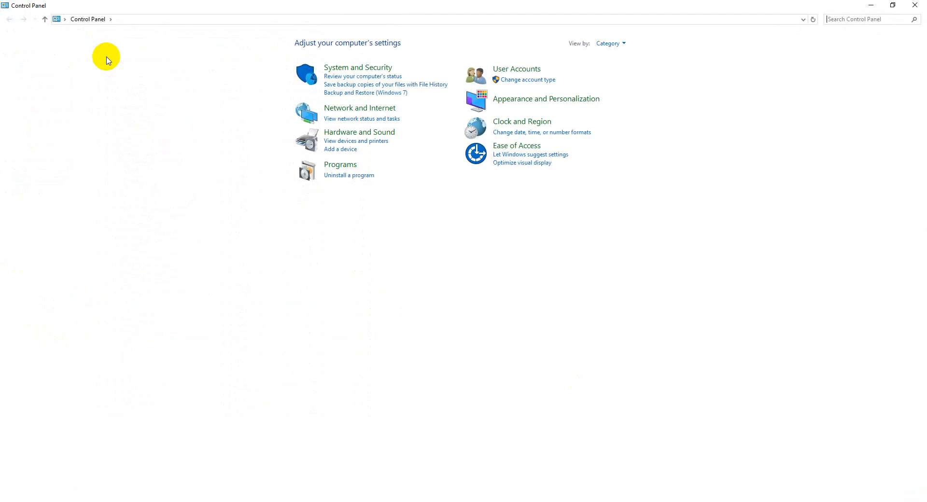
Search Control Panel for "font", open the Fonts folder and browse the installed fonts.
{"action": "left_click", "coordinate": [852, 18]}
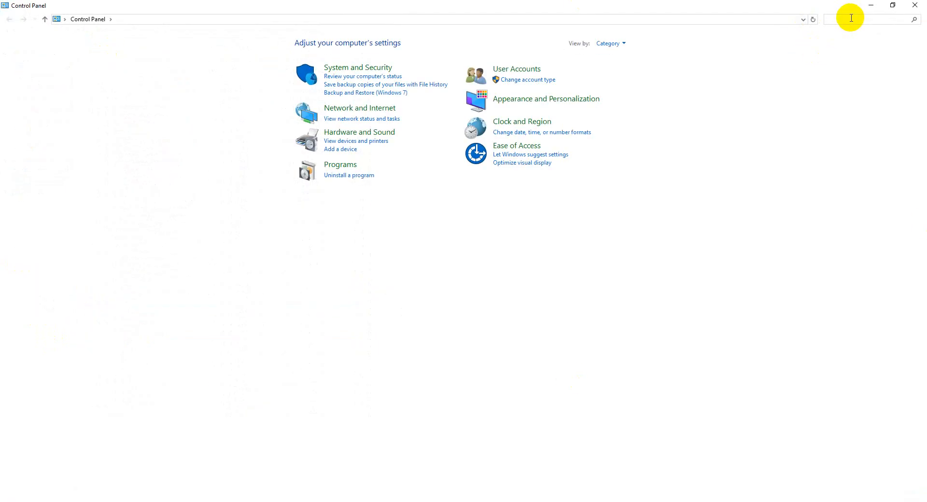
{"action": "type", "text": "font"}
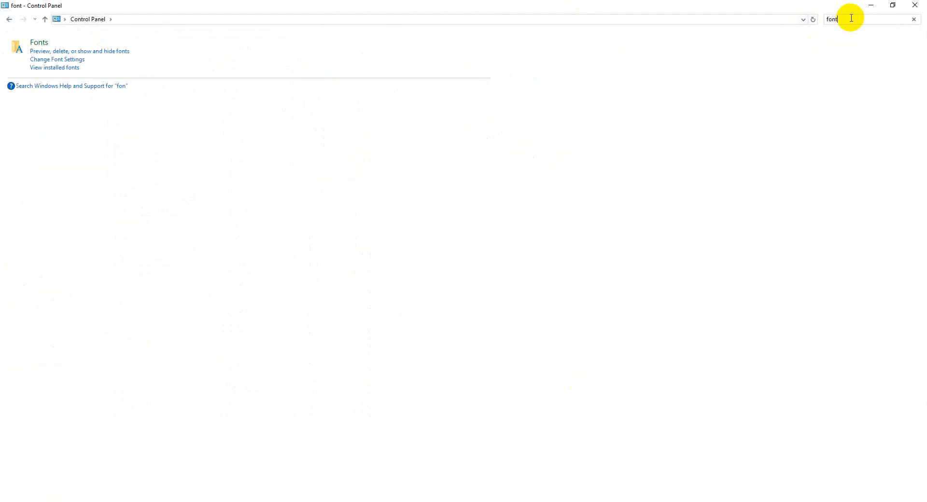
{"action": "left_click", "coordinate": [37, 44]}
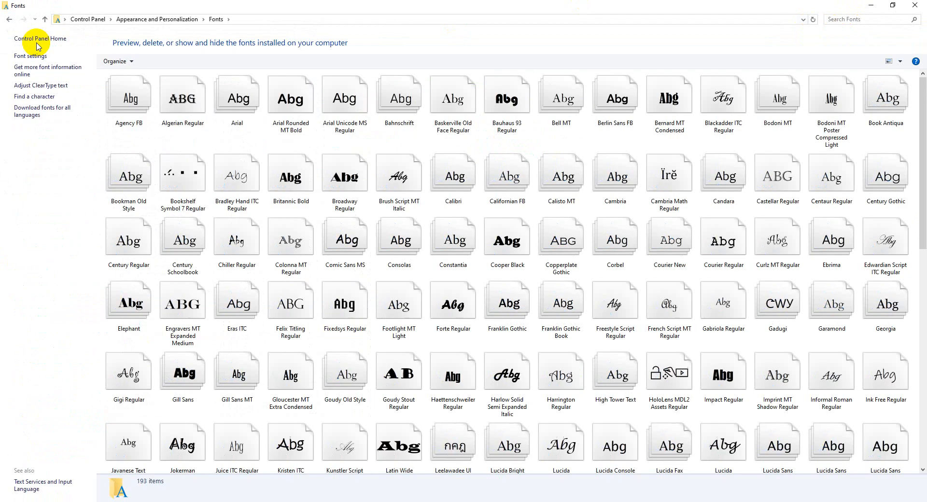
{"action": "scroll", "coordinate": [480, 238], "scroll_direction": "down", "scroll_amount": 10}
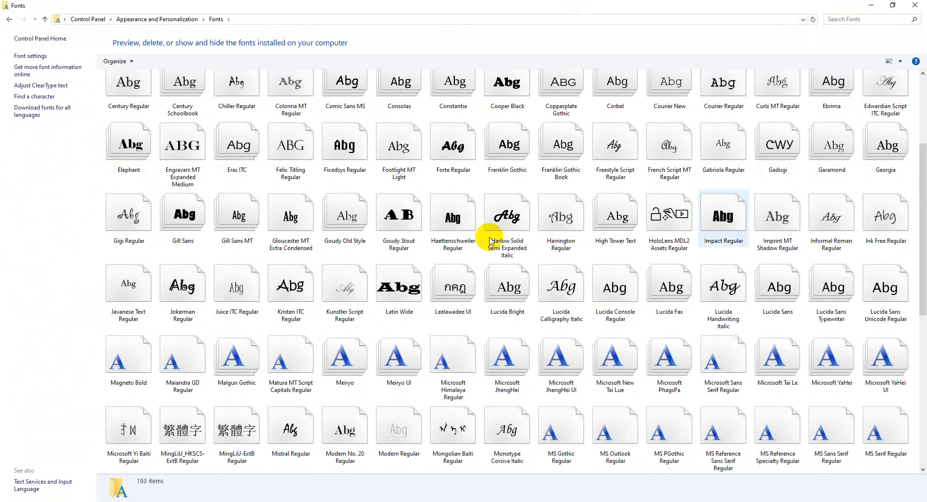
{"action": "scroll", "coordinate": [464, 305], "scroll_direction": "up", "scroll_amount": 10}
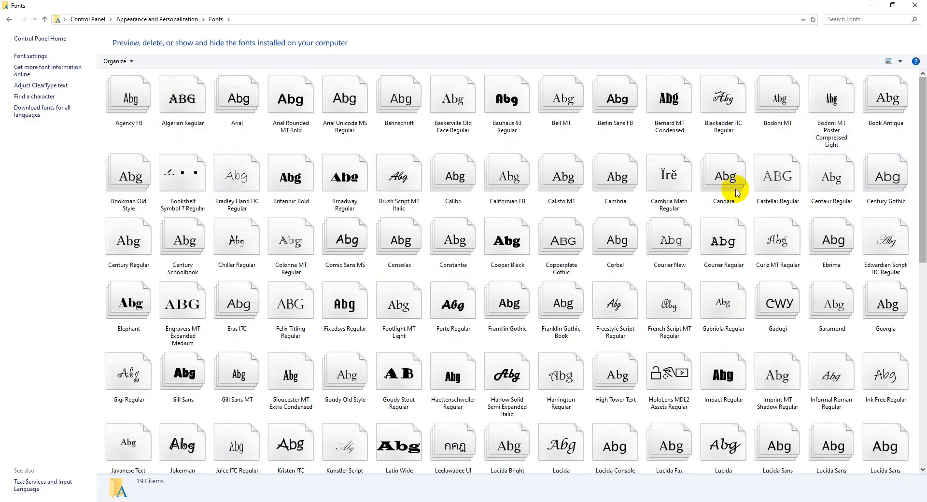
Paste the copied Open Sans TTF files into the Windows Fonts folder to install them.
{"action": "scroll", "coordinate": [705, 241], "scroll_direction": "down", "scroll_amount": 10}
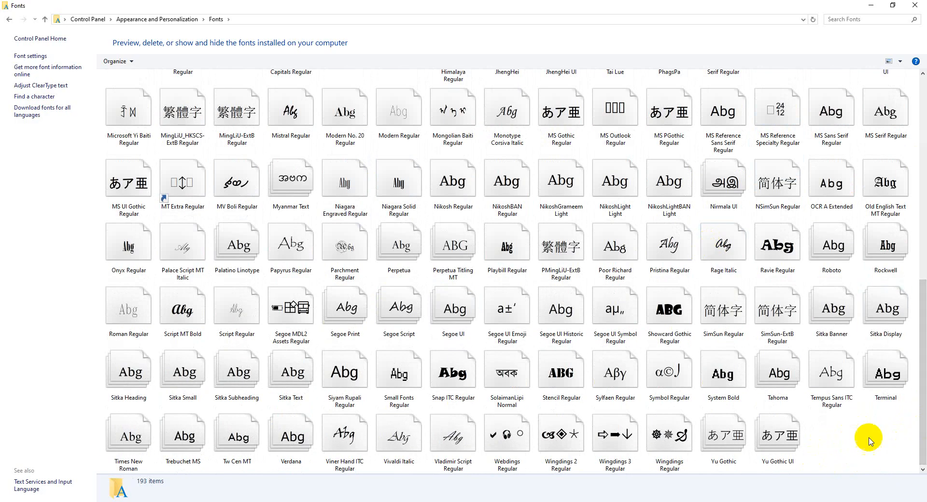
{"action": "right_click", "coordinate": [831, 443]}
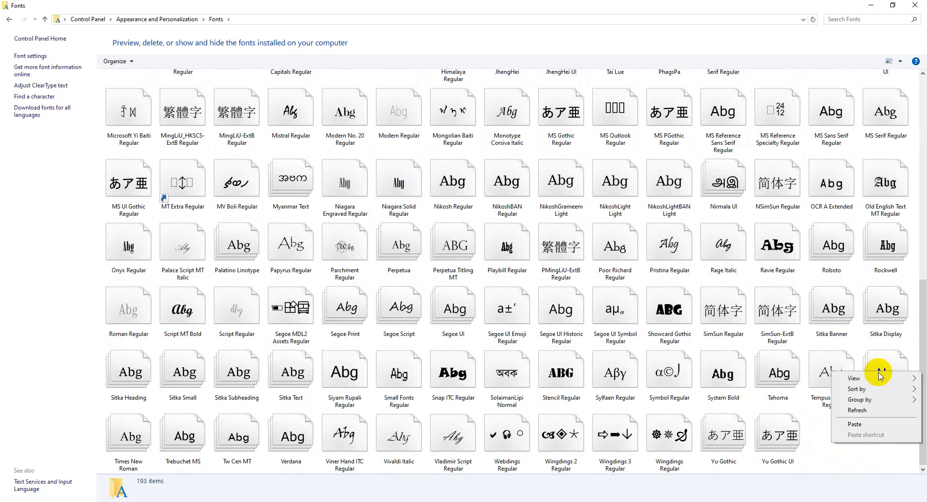
{"action": "left_click", "coordinate": [855, 424]}
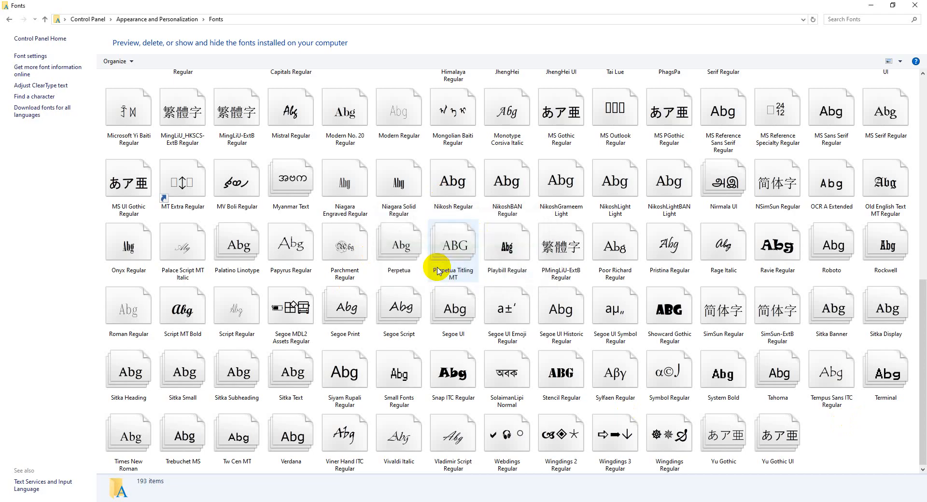
{"action": "scroll", "coordinate": [791, 391], "scroll_direction": "down", "scroll_amount": 2}
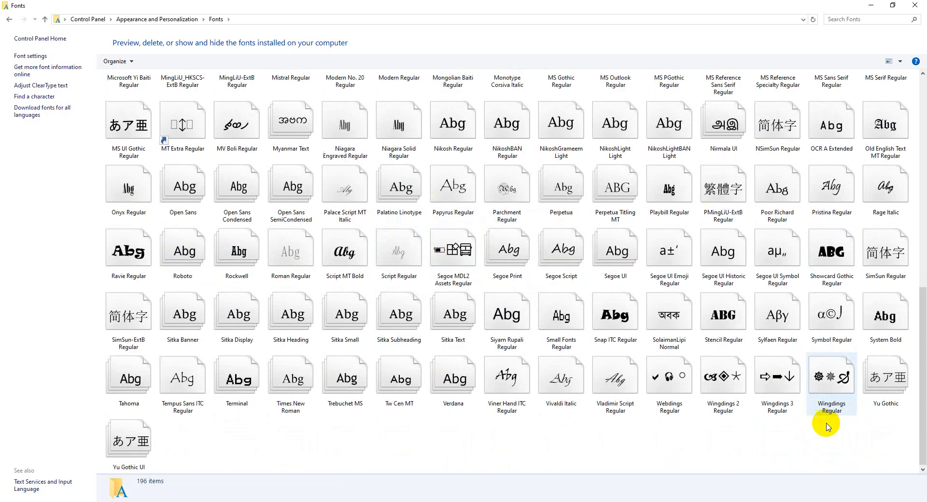
Refresh the Fonts folder view and look through the installed fonts for the Open Sans families.
{"action": "right_click", "coordinate": [330, 453]}
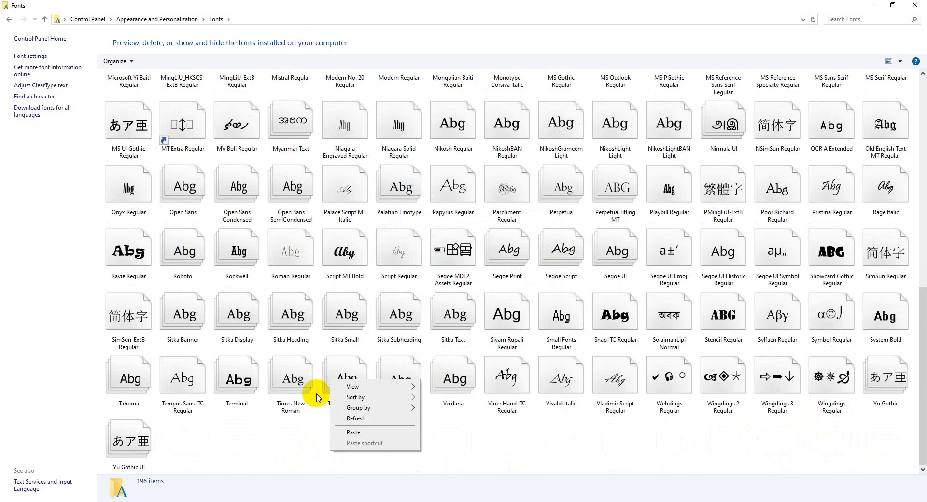
{"action": "left_click", "coordinate": [346, 419]}
{"action": "right_click", "coordinate": [314, 441]}
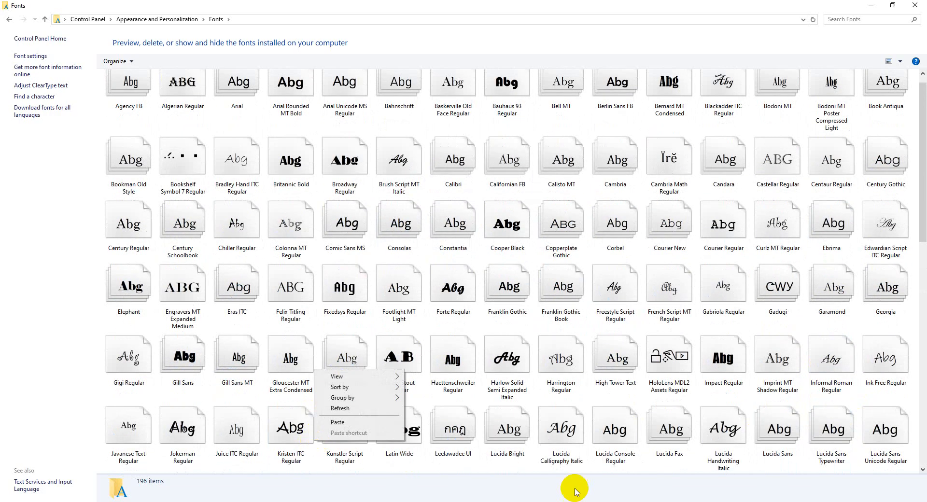
{"action": "left_click", "coordinate": [520, 490]}
{"action": "scroll", "coordinate": [556, 367], "scroll_direction": "down", "scroll_amount": 10}
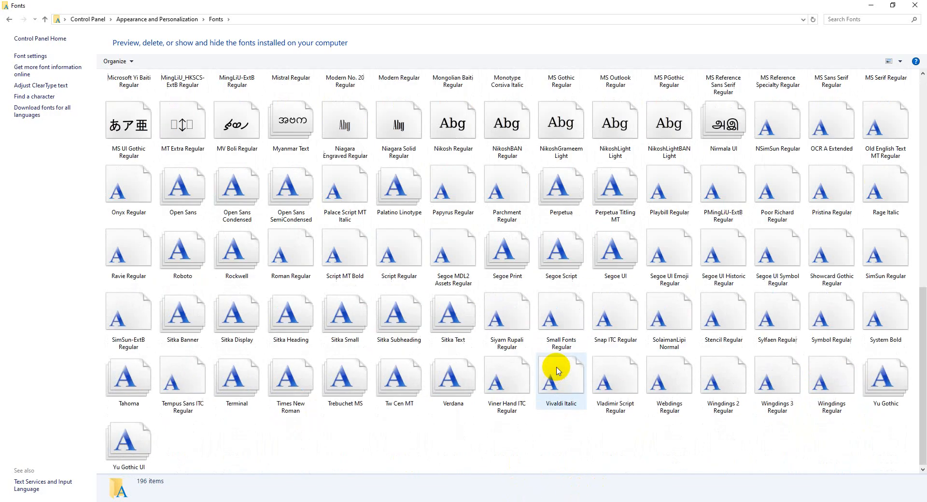
{"action": "right_click", "coordinate": [364, 437]}
{"action": "left_click", "coordinate": [385, 407]}
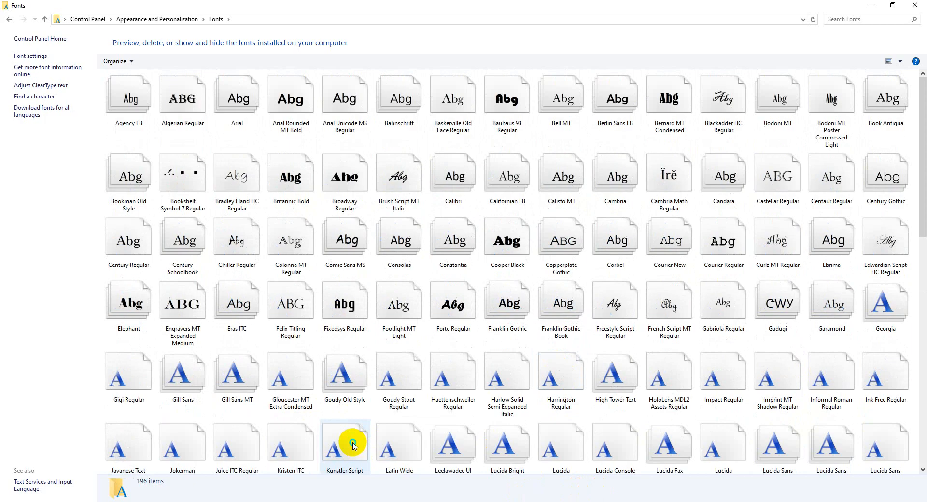
{"action": "right_click", "coordinate": [351, 440]}
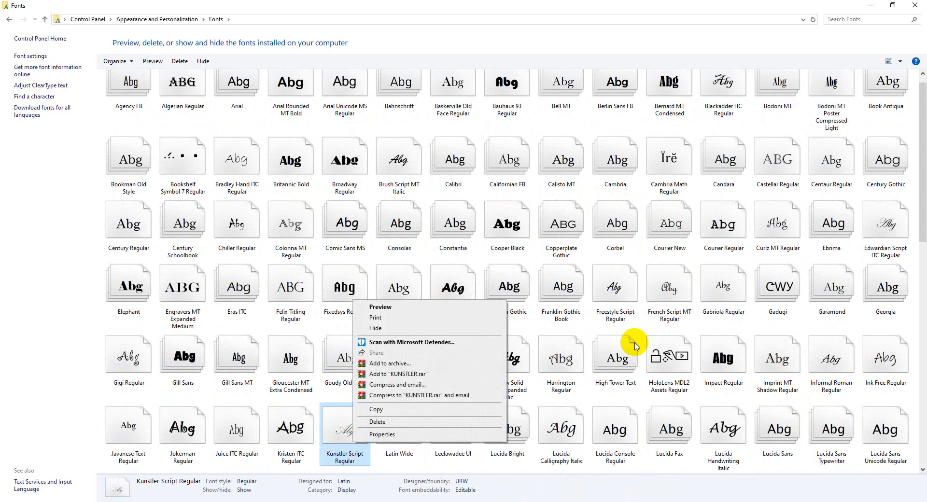
{"action": "left_click", "coordinate": [688, 35]}
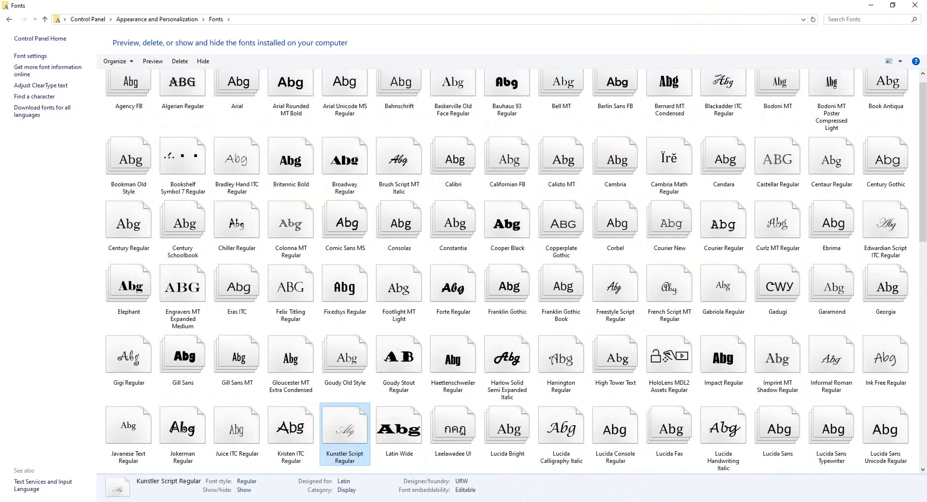
{"action": "scroll", "coordinate": [461, 298], "scroll_direction": "down", "scroll_amount": 10}
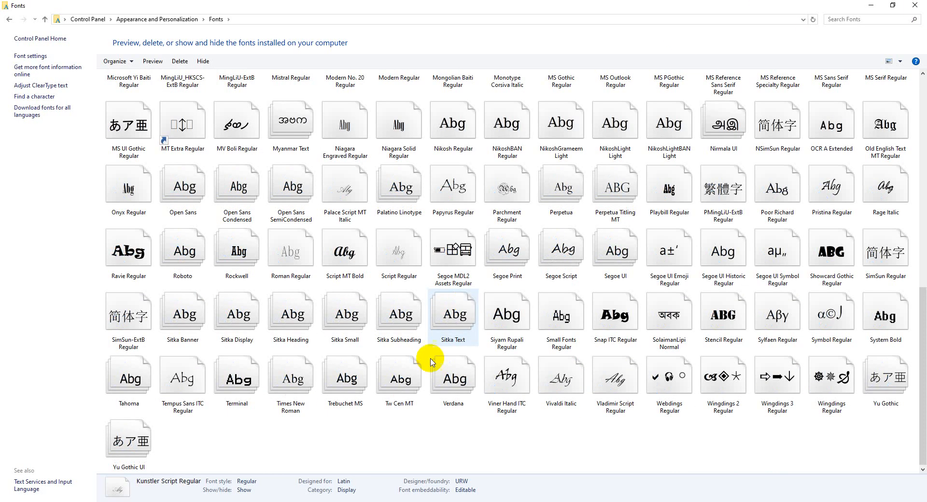
{"action": "scroll", "coordinate": [451, 296], "scroll_direction": "up", "scroll_amount": 10}
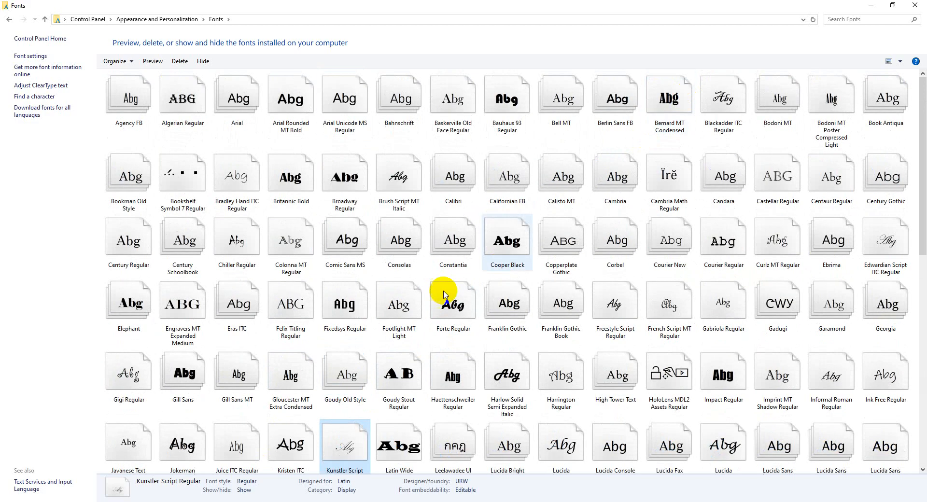
{"action": "scroll", "coordinate": [451, 295], "scroll_direction": "down", "scroll_amount": 10}
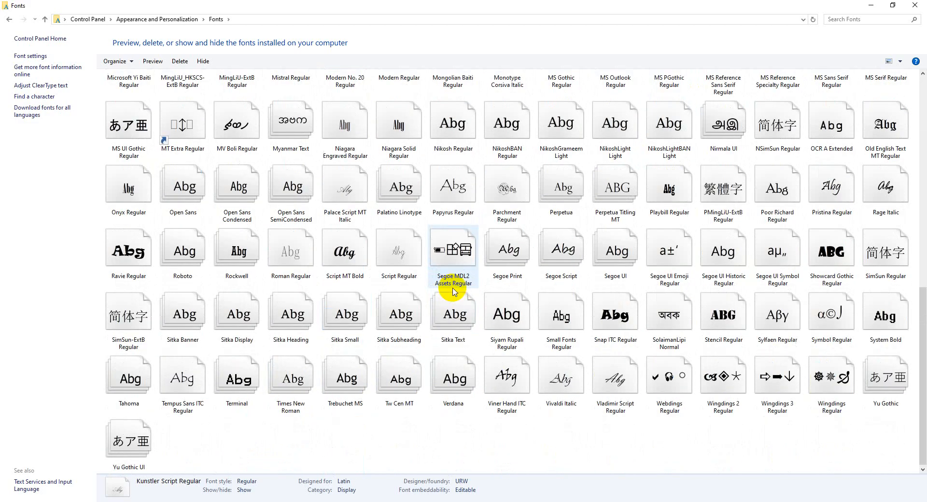
Close the Fonts and static folder windows and minimize the browser to return to the desktop.
{"action": "left_click", "coordinate": [916, 9]}
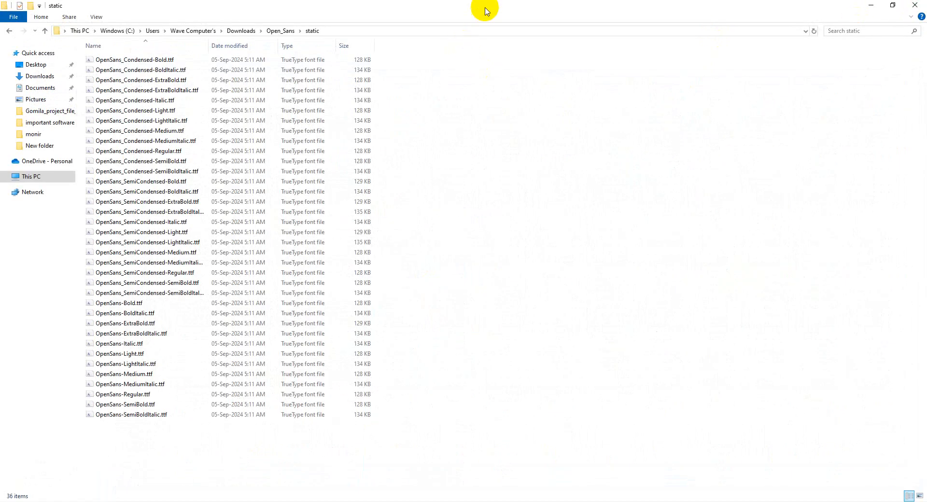
{"action": "left_click", "coordinate": [912, 10]}
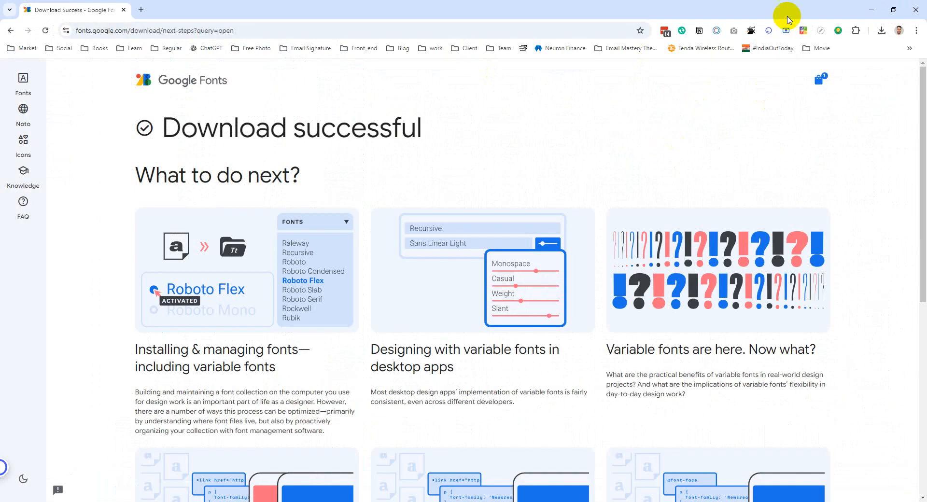
{"action": "left_click", "coordinate": [872, 11]}
{"action": "right_click", "coordinate": [438, 107]}
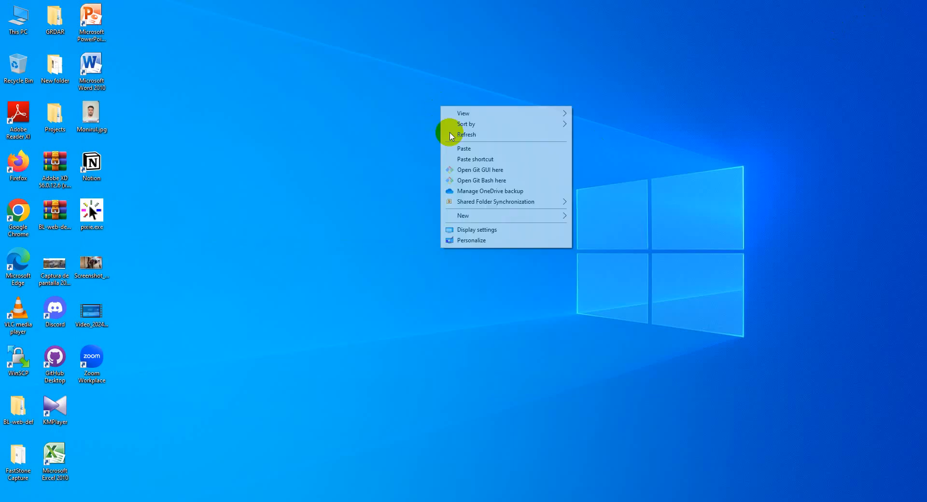